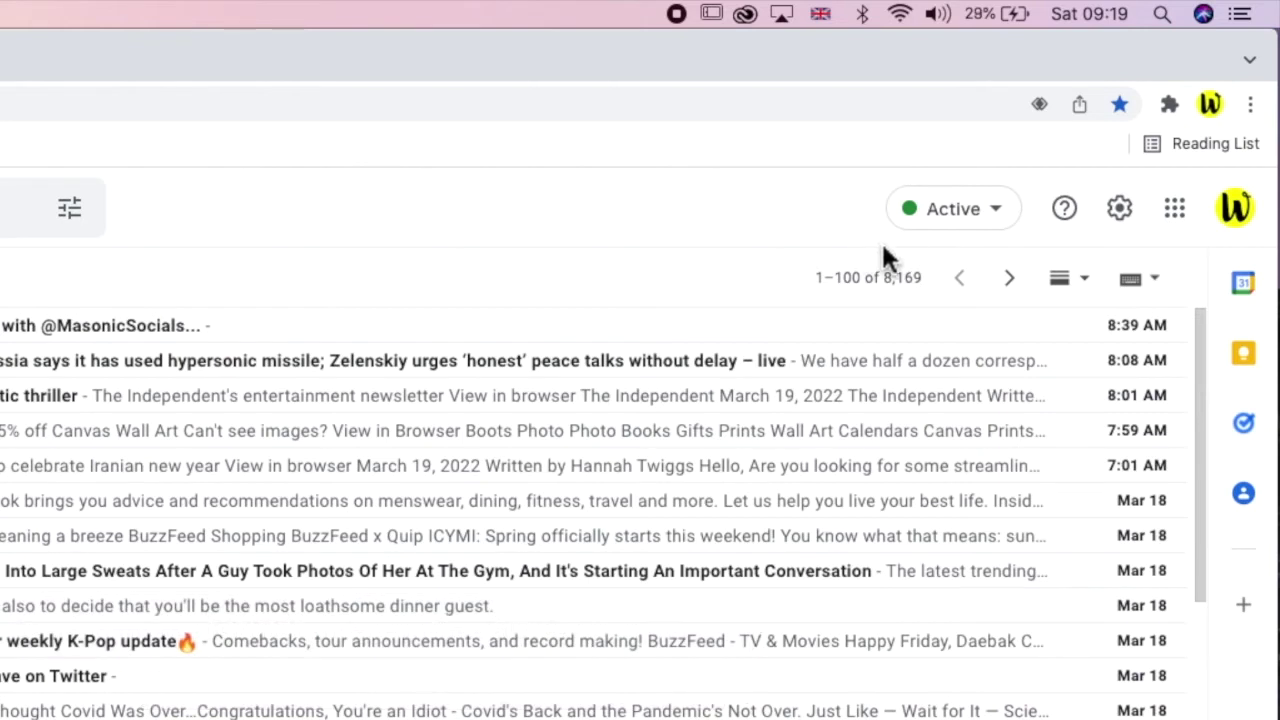
- Go through See all settings to Gmail's Forwarding and POP/IMAP settings tab
click(1121, 240)
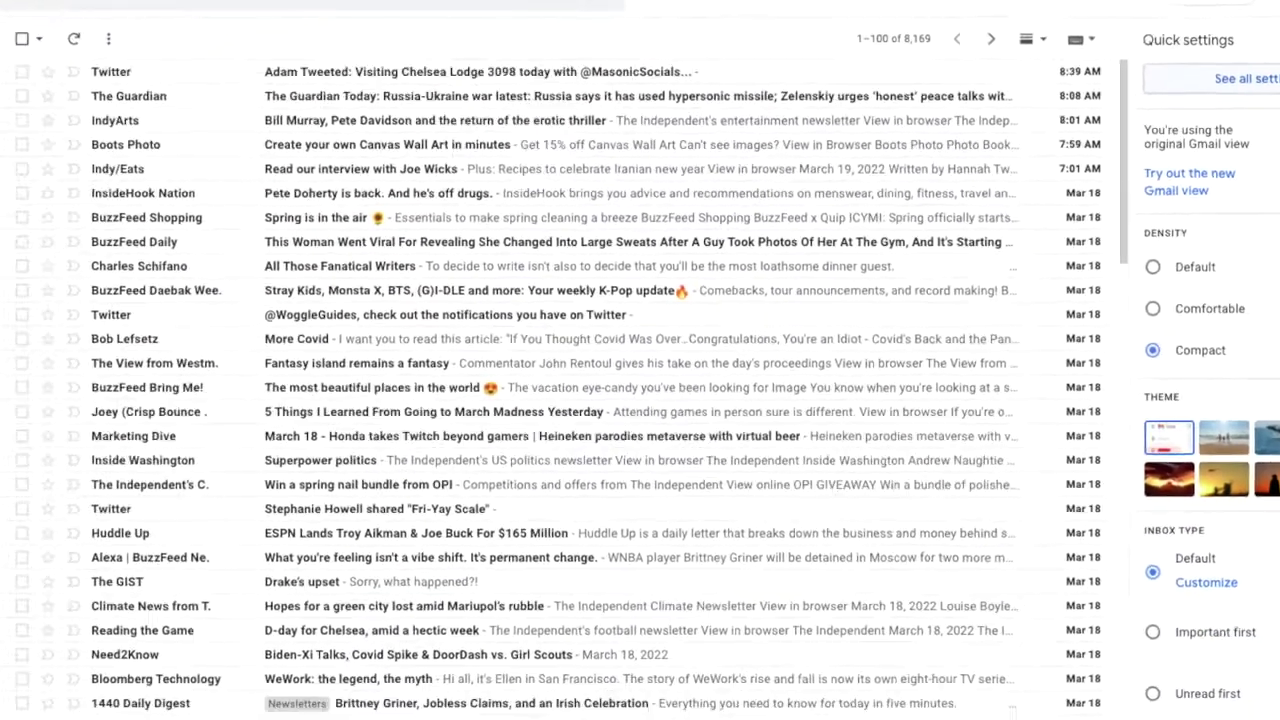
click(1145, 344)
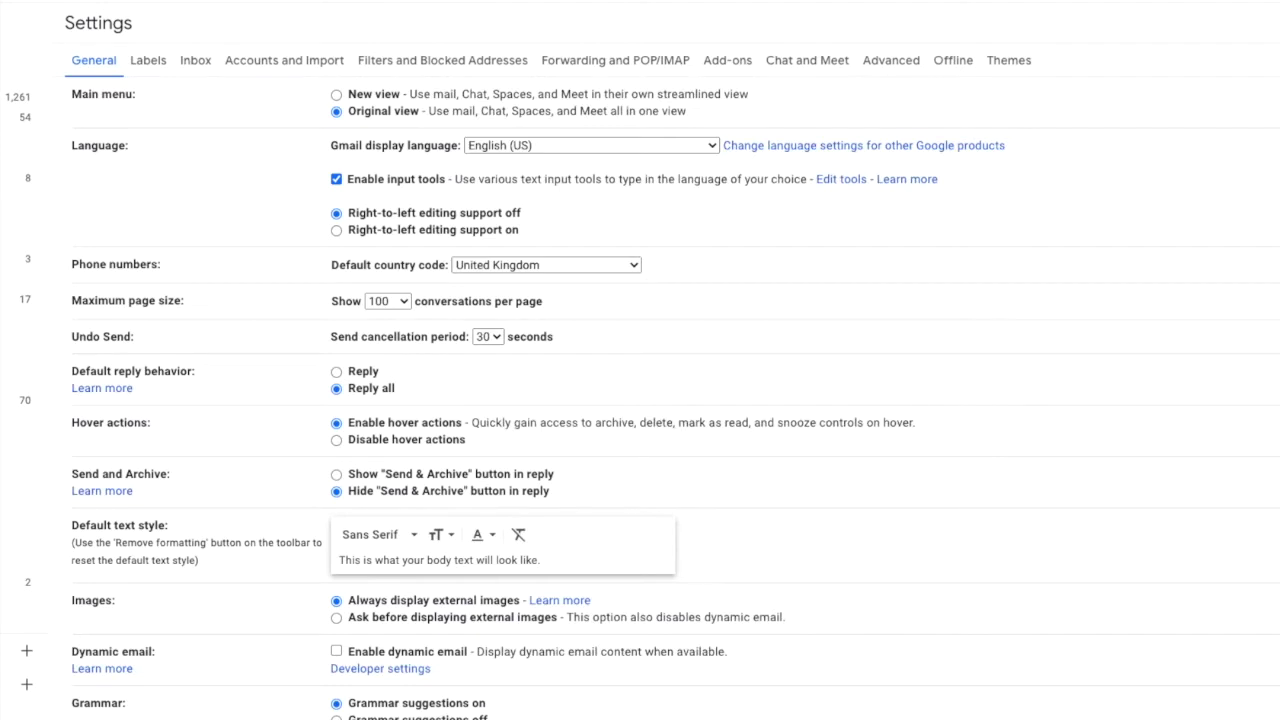
click(655, 66)
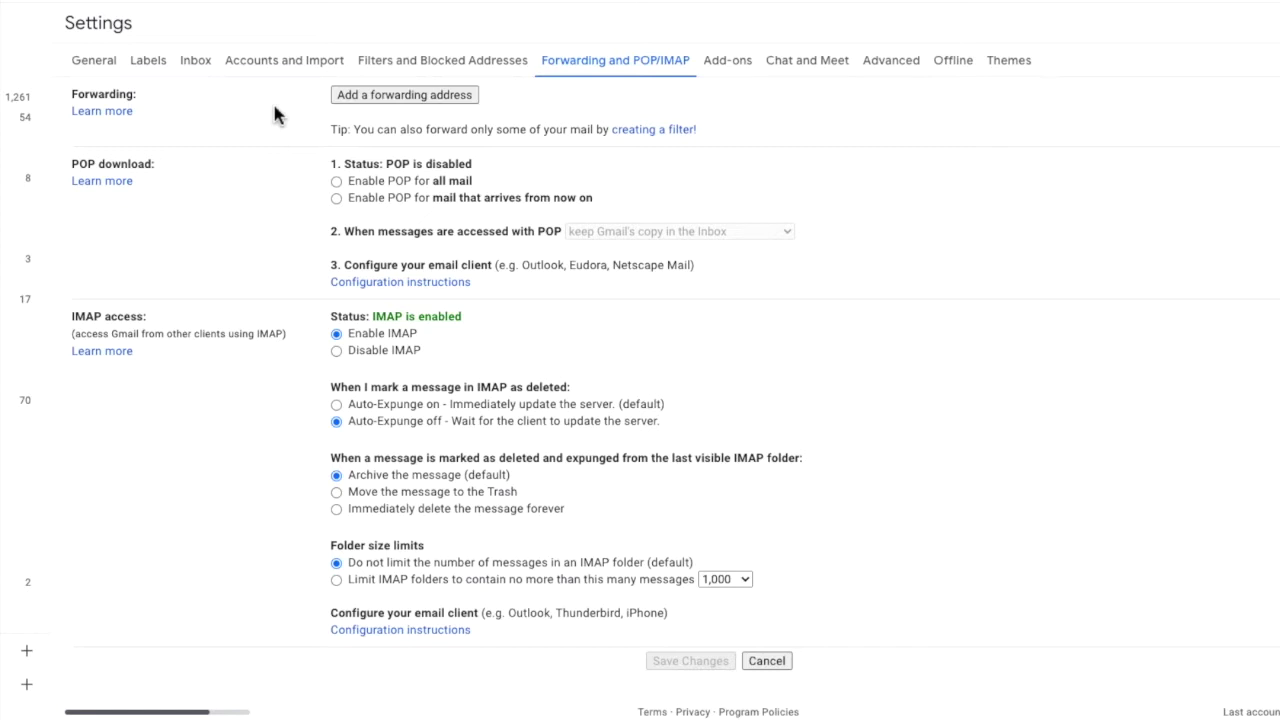
- Add the Yahoo address as a forwarding address, approving it so a confirmation code is sent
click(353, 96)
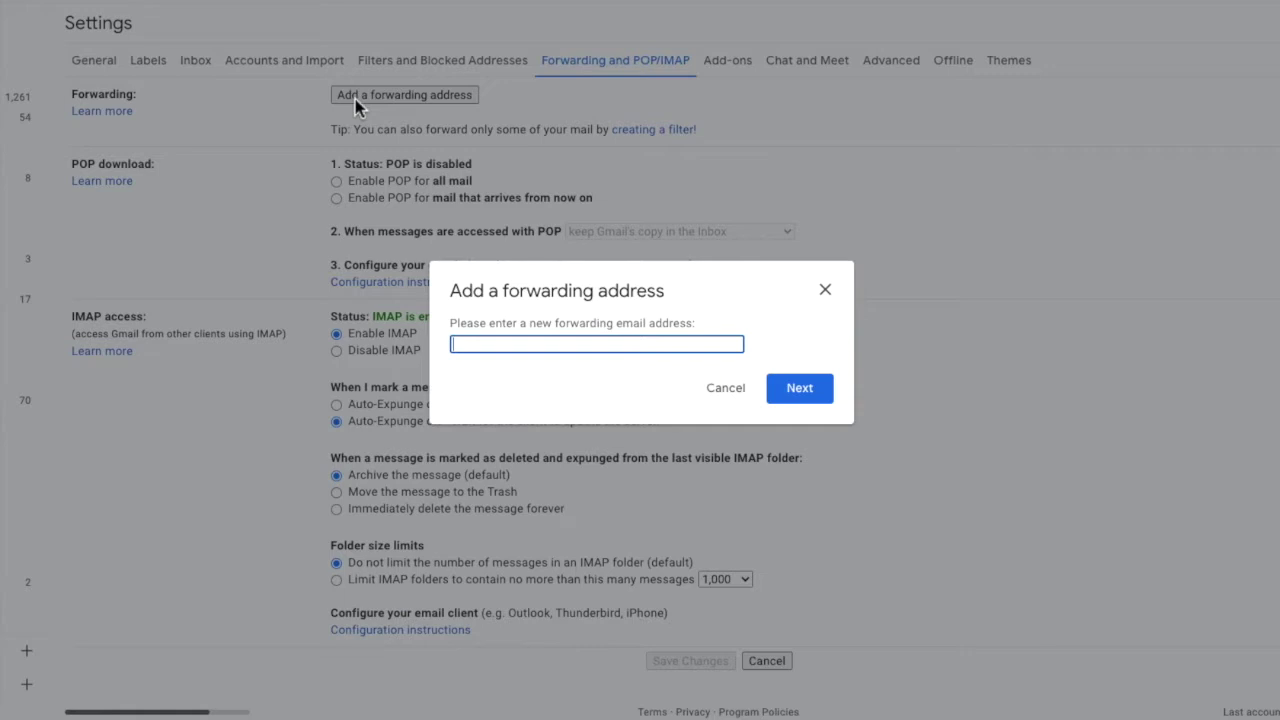
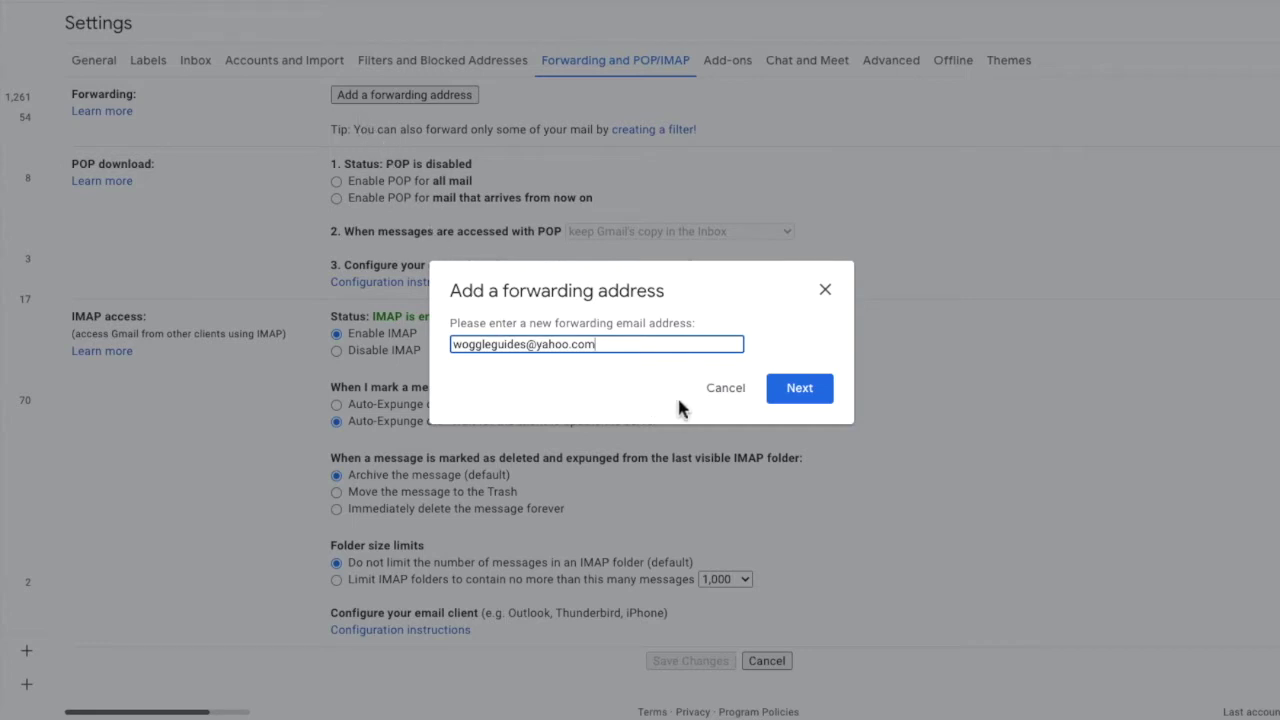
click(780, 408)
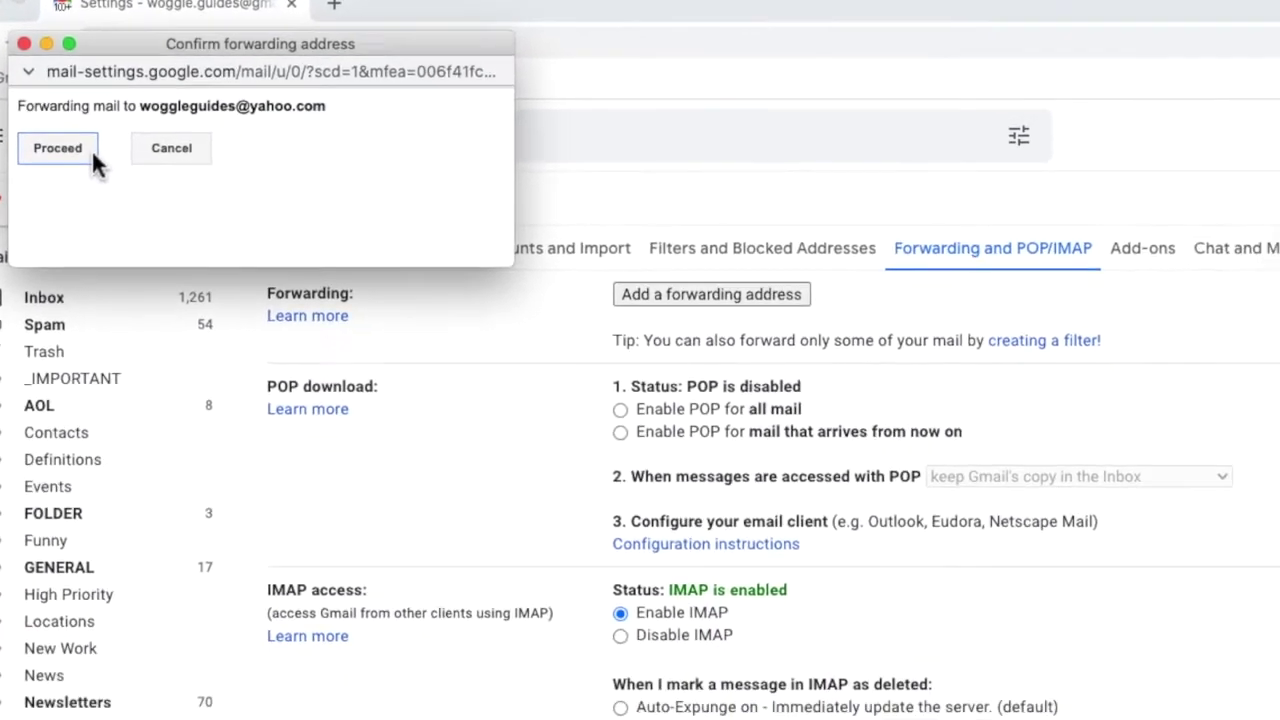
click(159, 221)
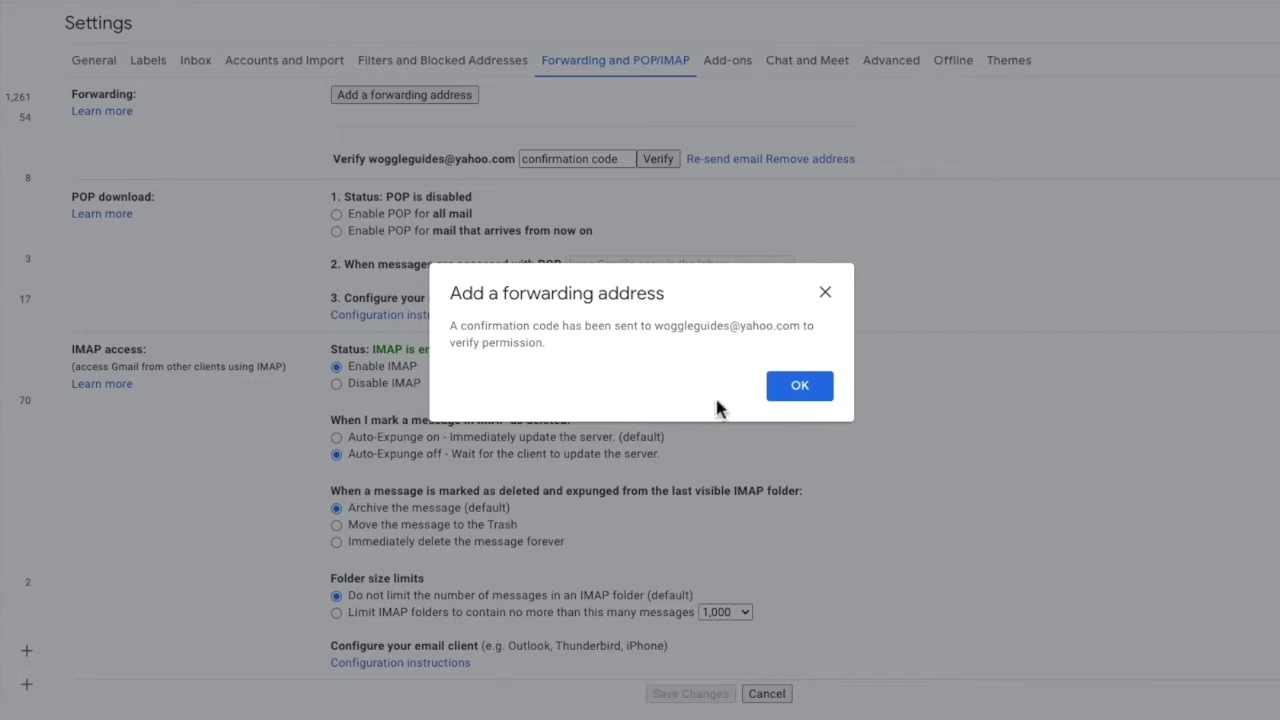
click(795, 390)
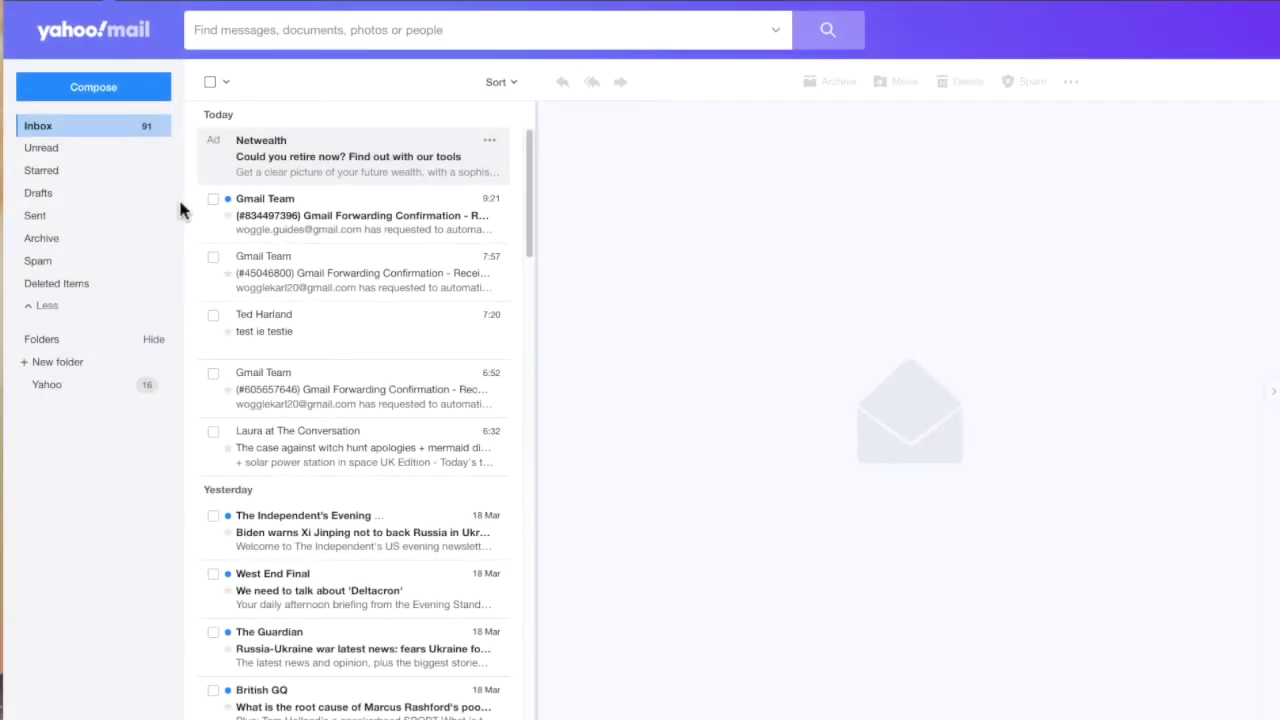
- Confirm forwarding through the link in Yahoo's Gmail Forwarding Confirmation email
click(268, 229)
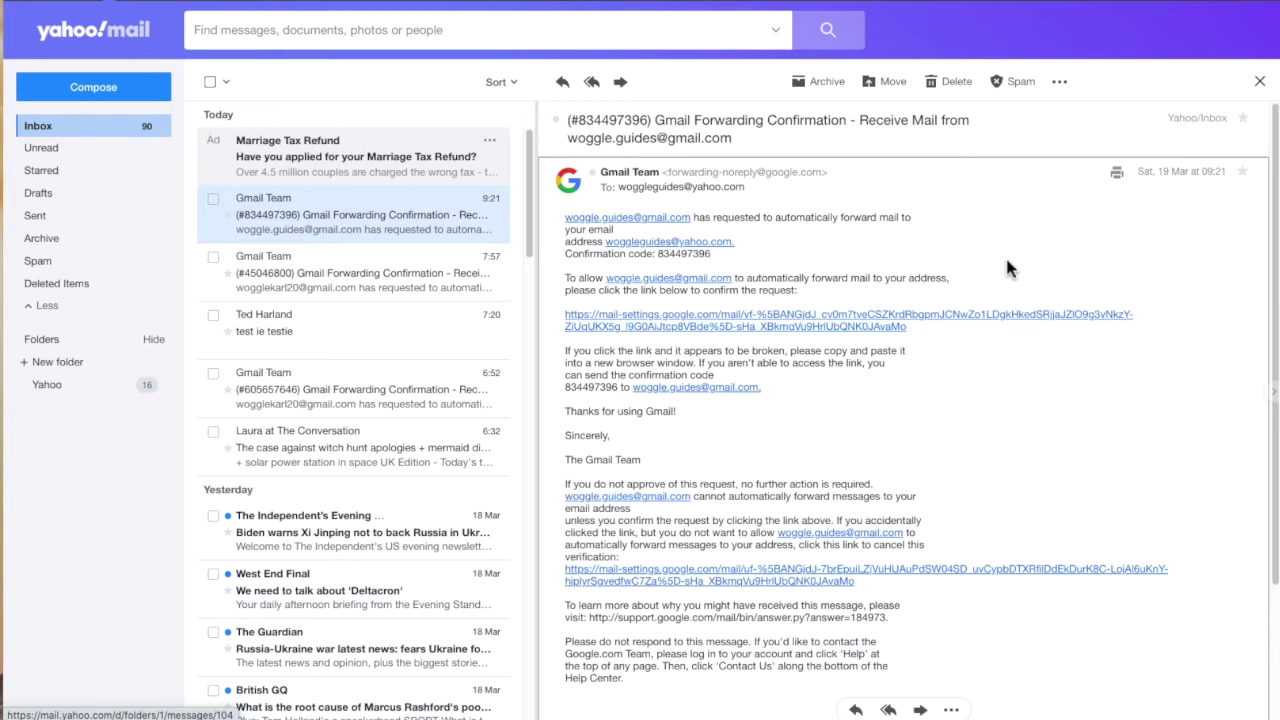
click(996, 318)
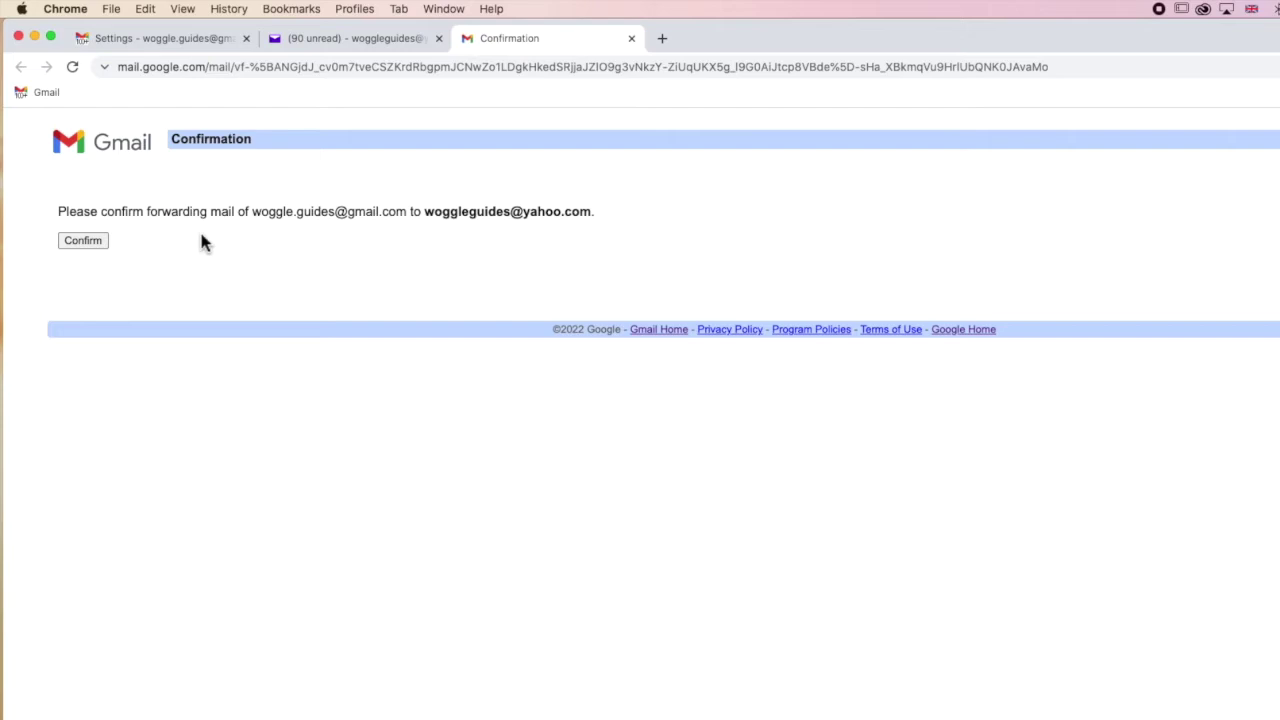
click(103, 245)
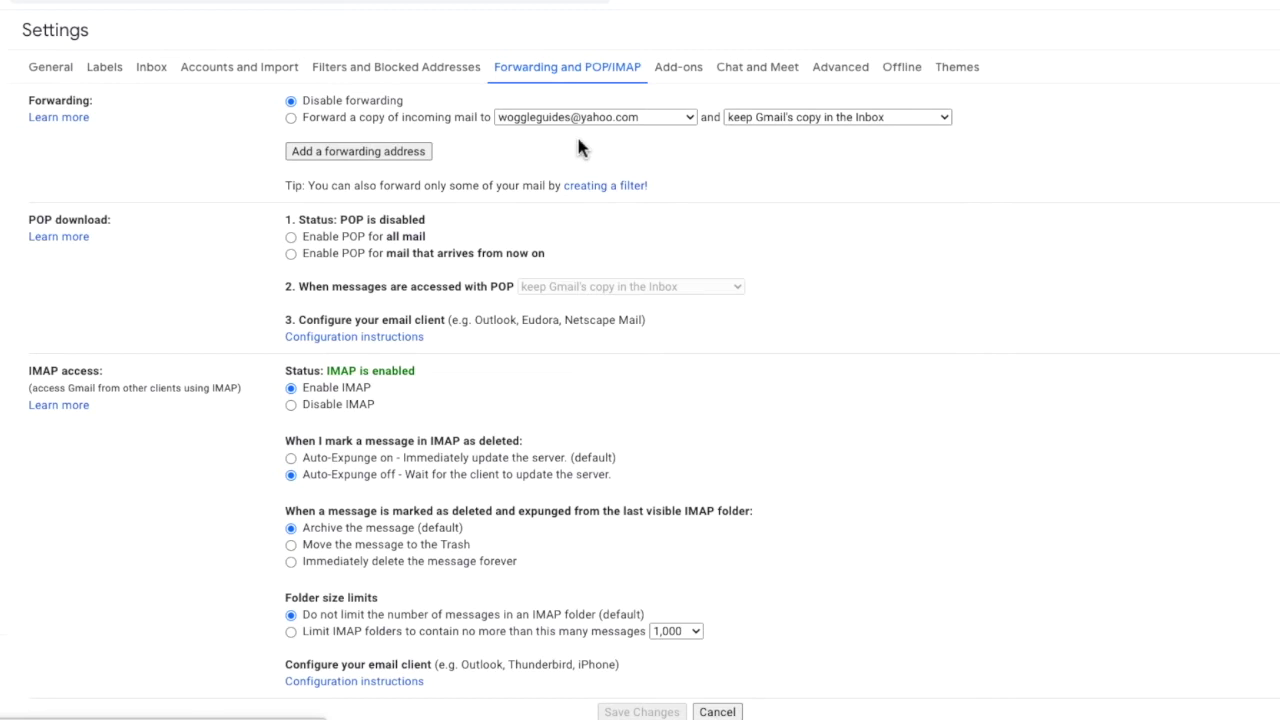
- Choose 'Forward a copy of incoming mail to' with the Yahoo address as the target
click(291, 117)
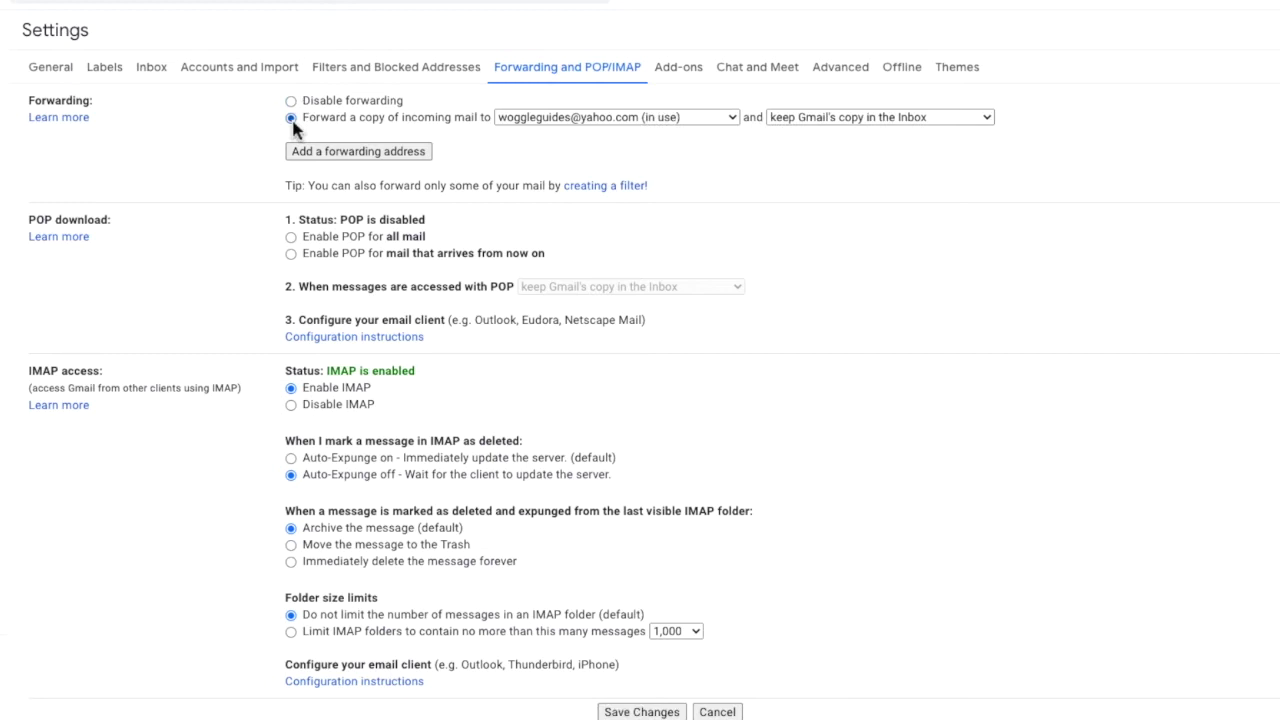
click(732, 120)
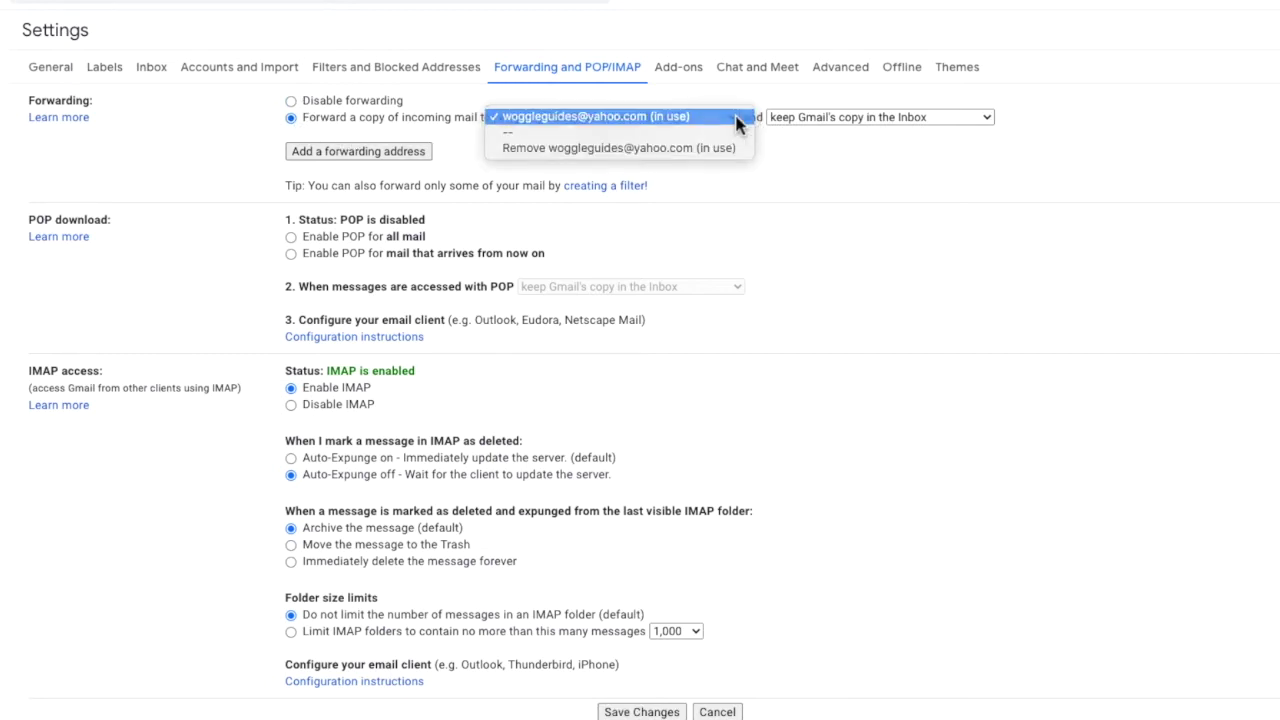
click(735, 120)
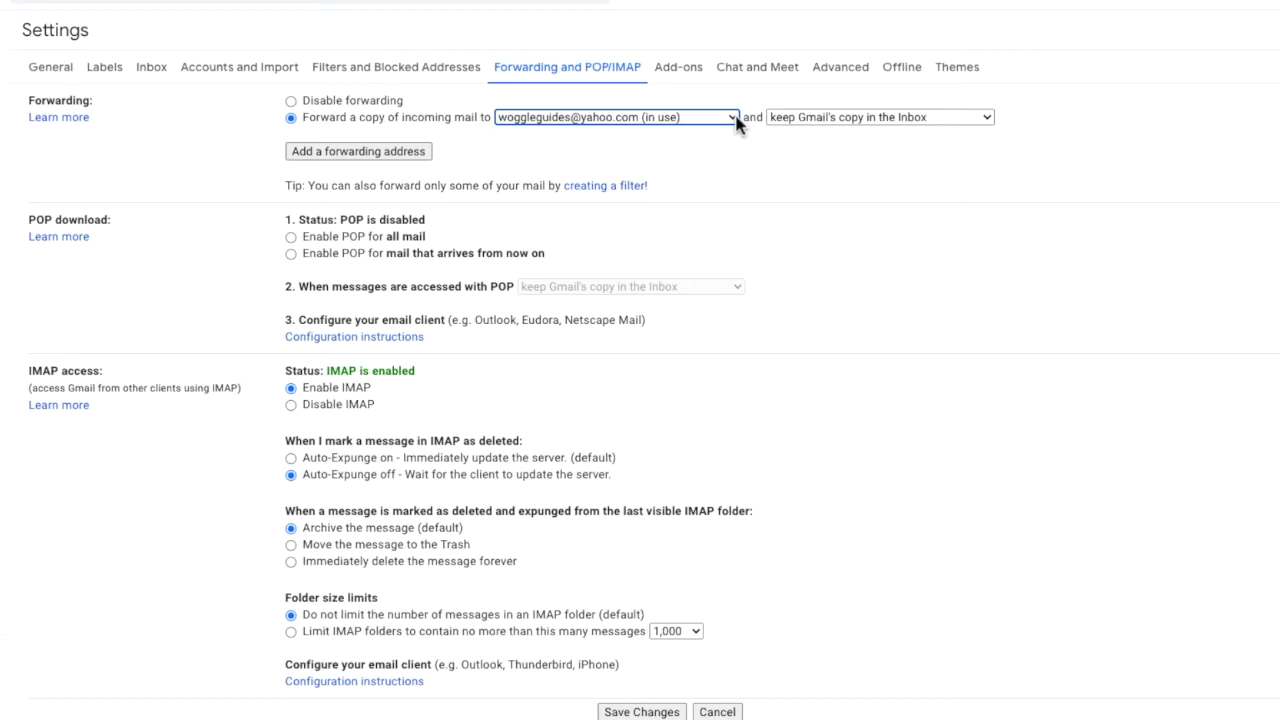
click(986, 120)
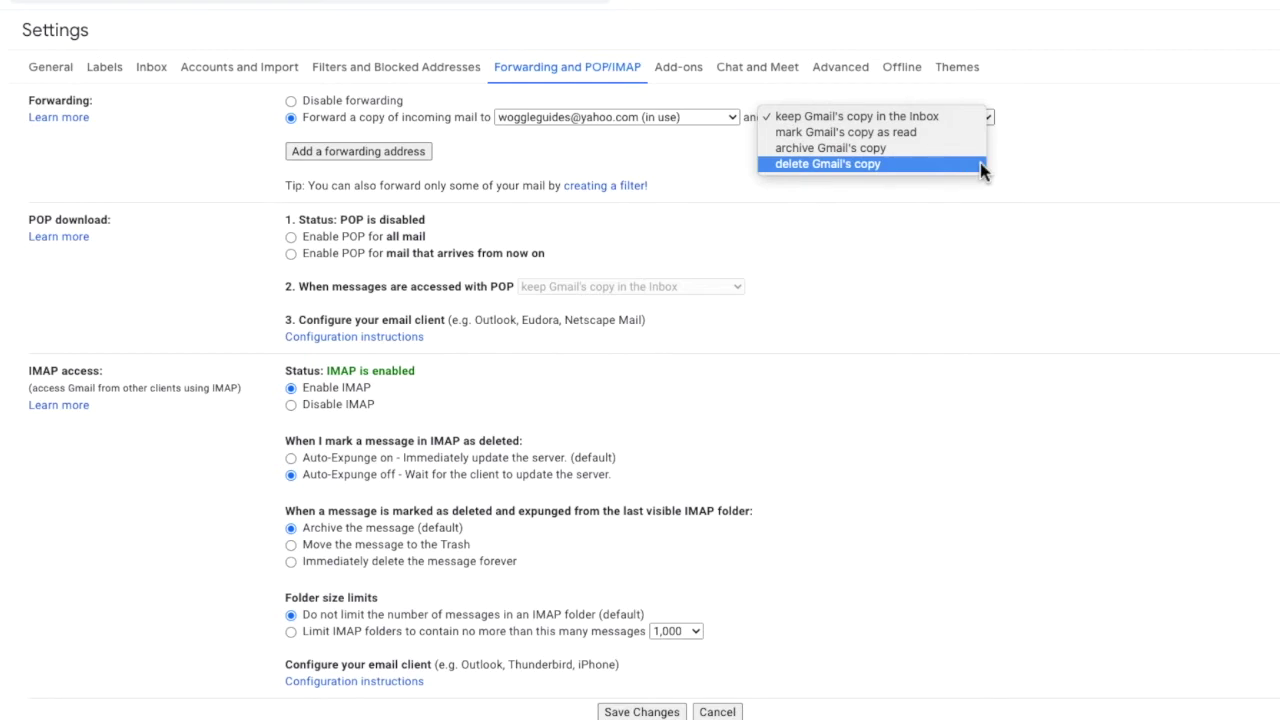
click(978, 116)
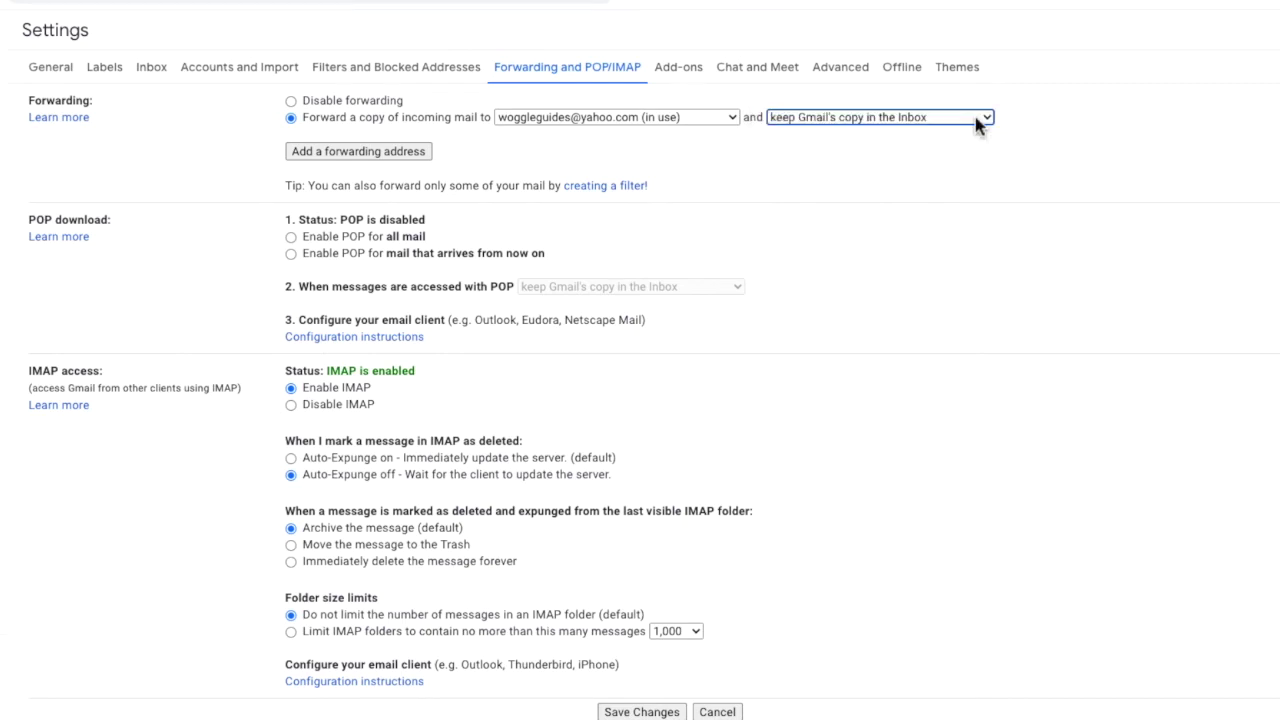
scroll(640, 400, down, 1)
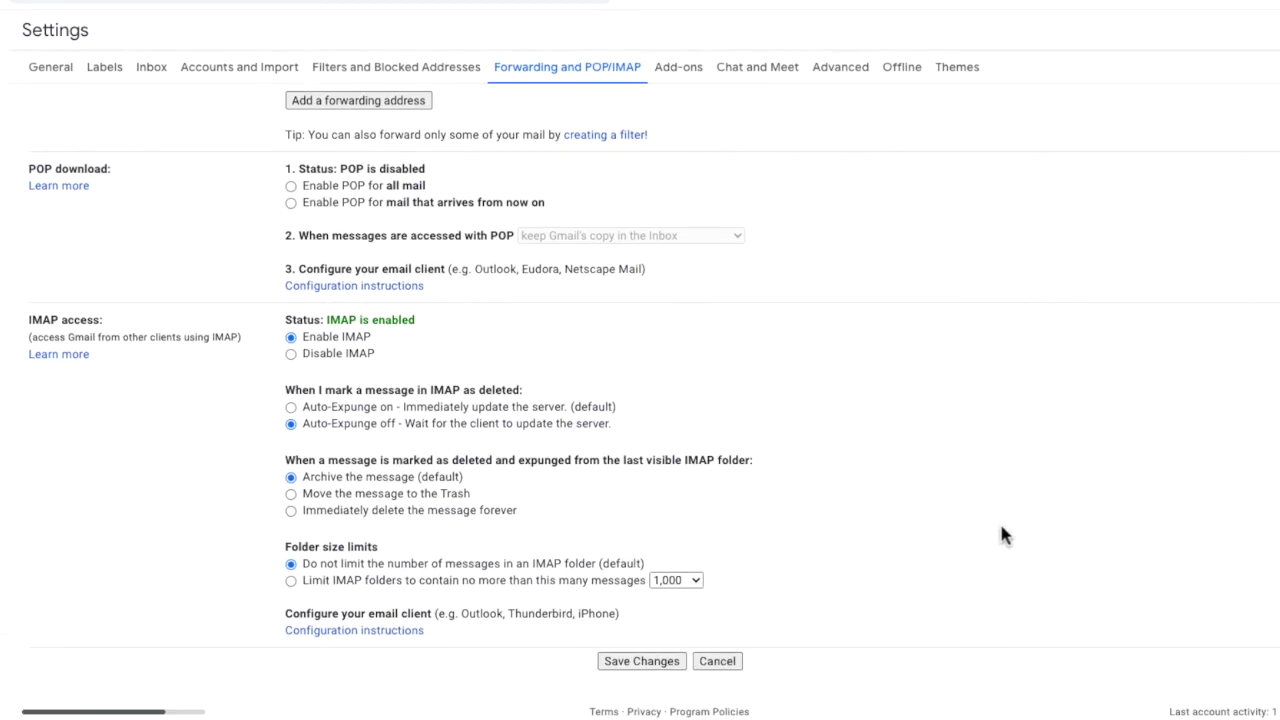
- Apply the forwarding configuration with Save Changes at the bottom of Settings
click(648, 664)
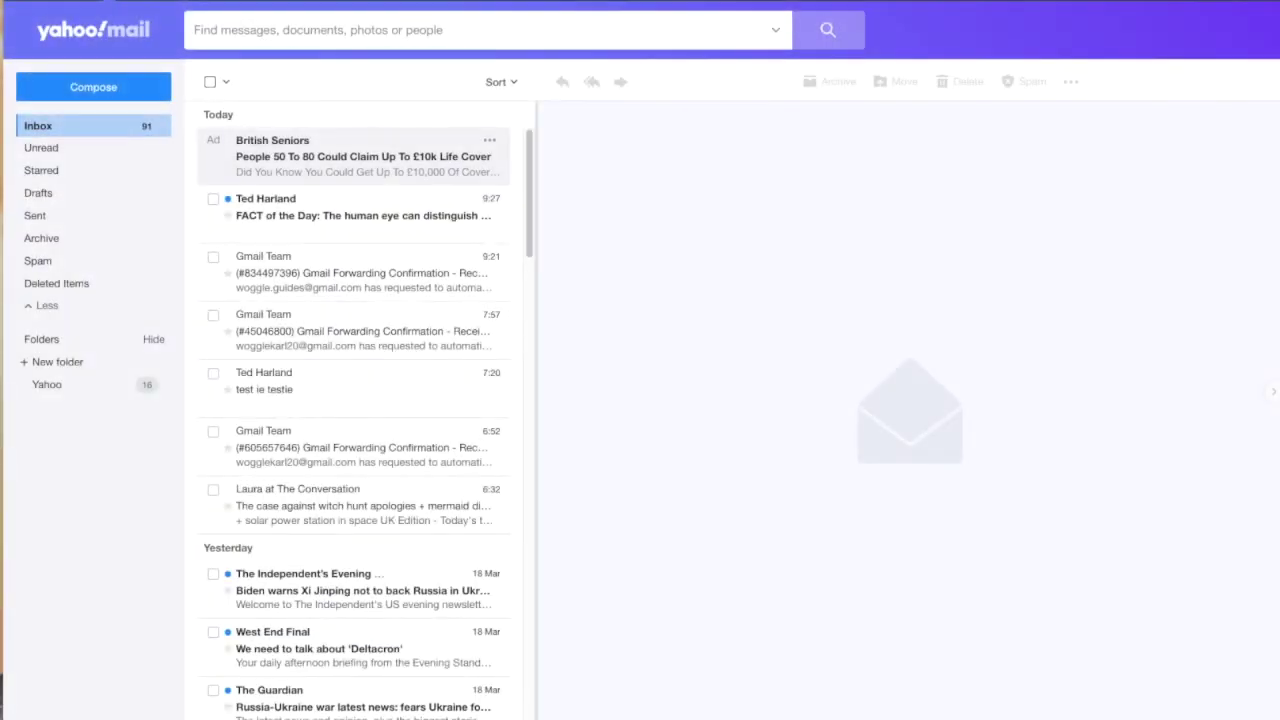
mouse_move(350, 215)
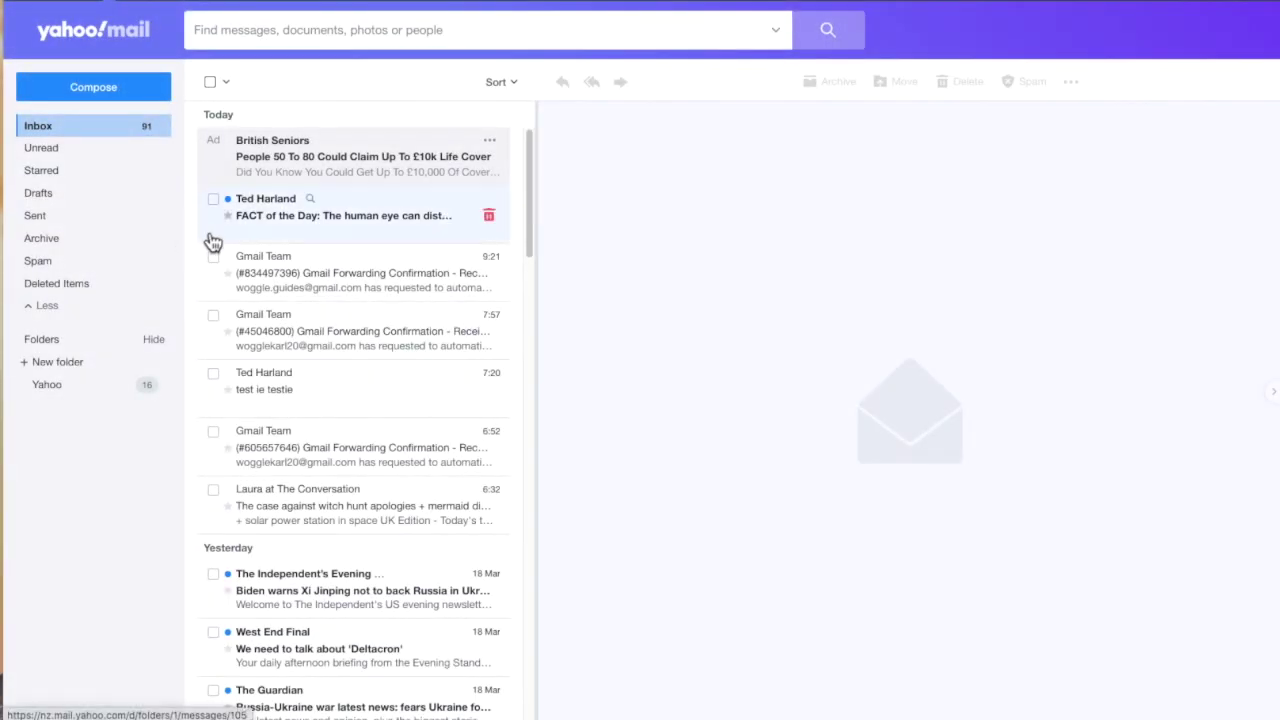
- Open the forwarded 'FACT of the Day' email in the Yahoo inbox
click(213, 240)
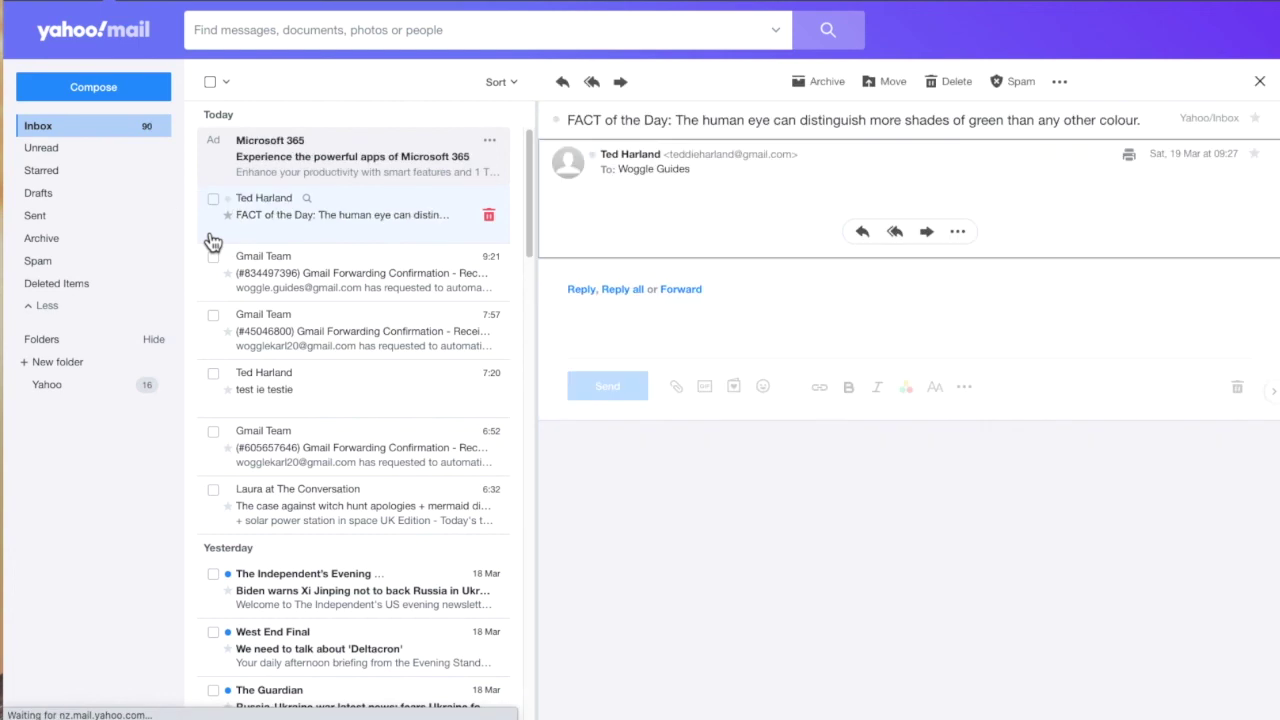